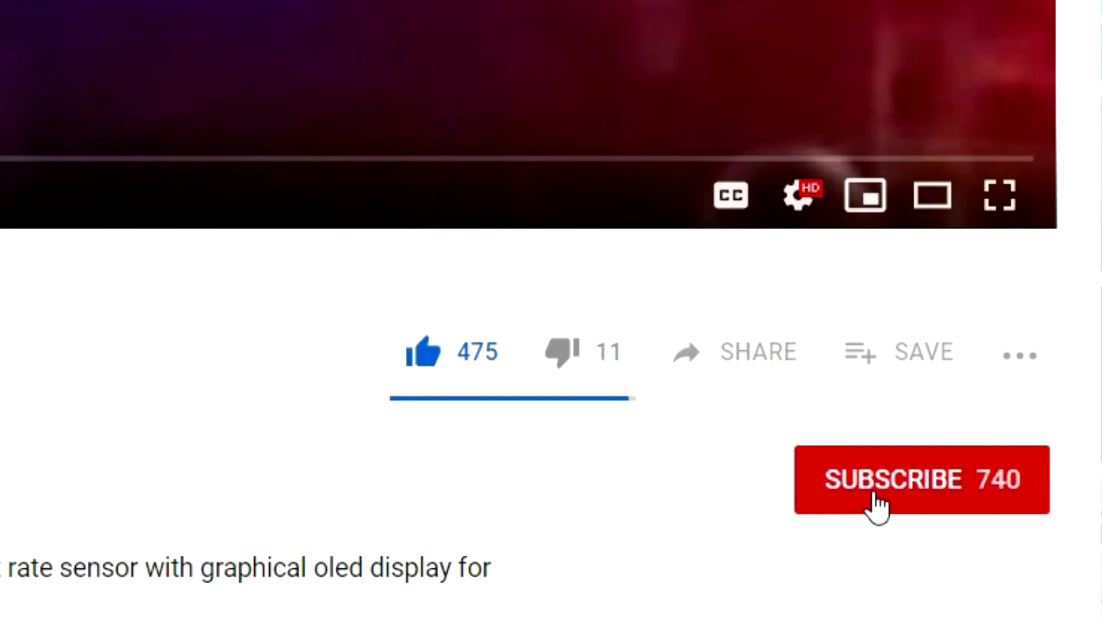
click(877, 506)
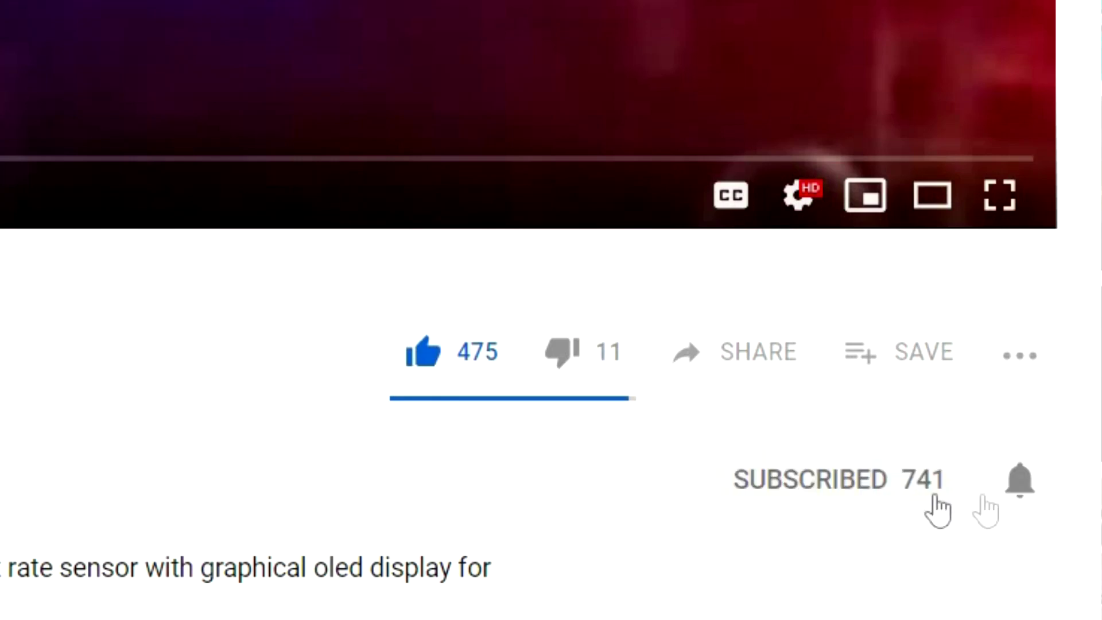
click(1022, 492)
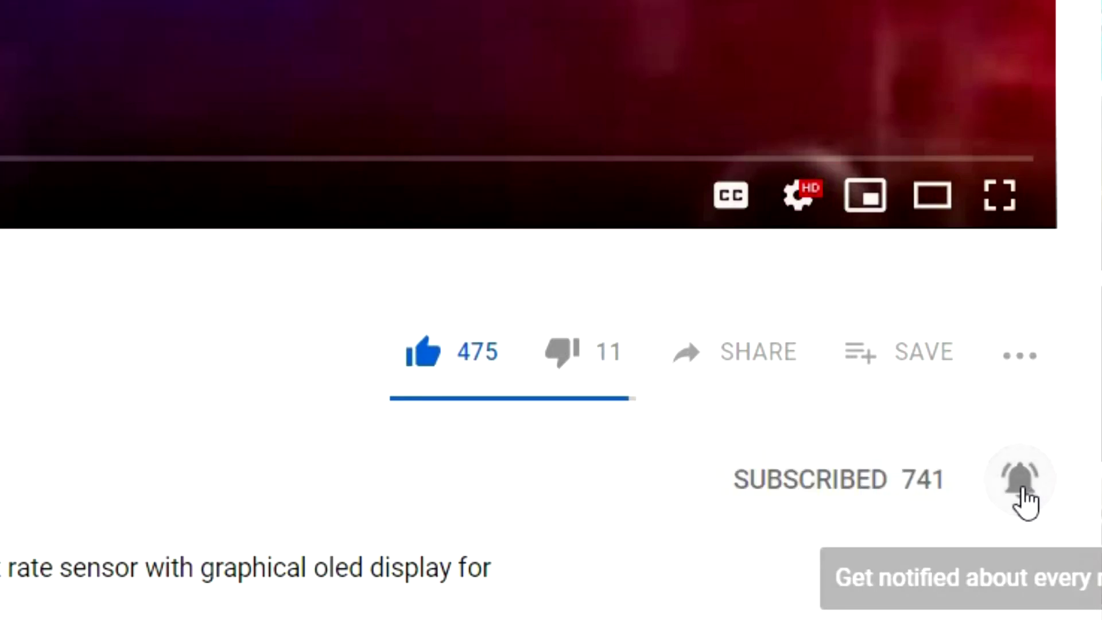